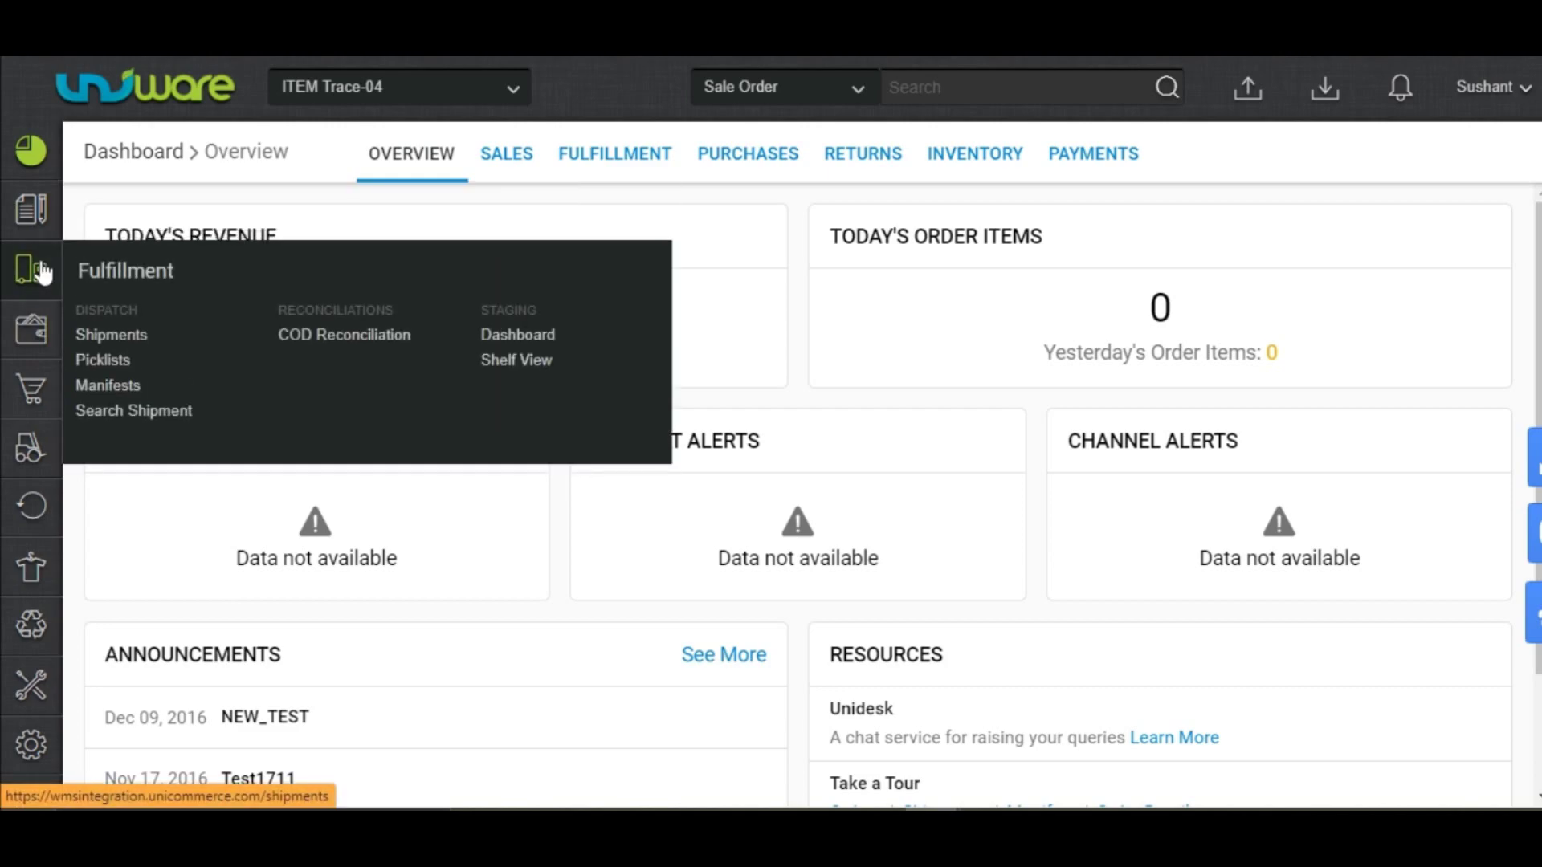
# Step: Open the Picklists page from the Fulfillment menu
pyautogui.click(96, 360)
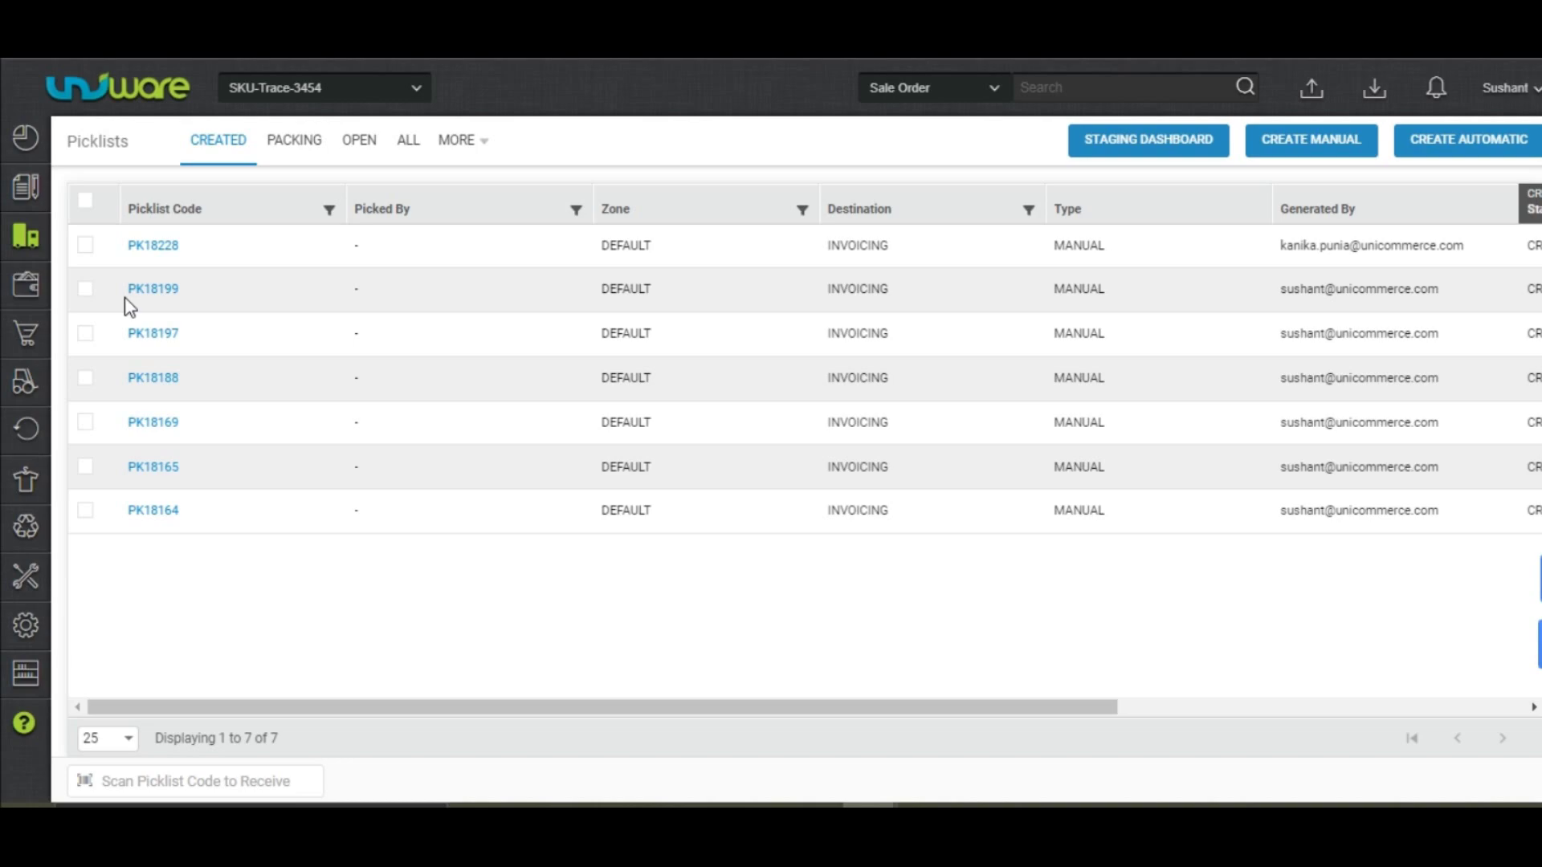
# Step: Receive picklists PK18199 and PK18197 into packing
pyautogui.click(193, 780)
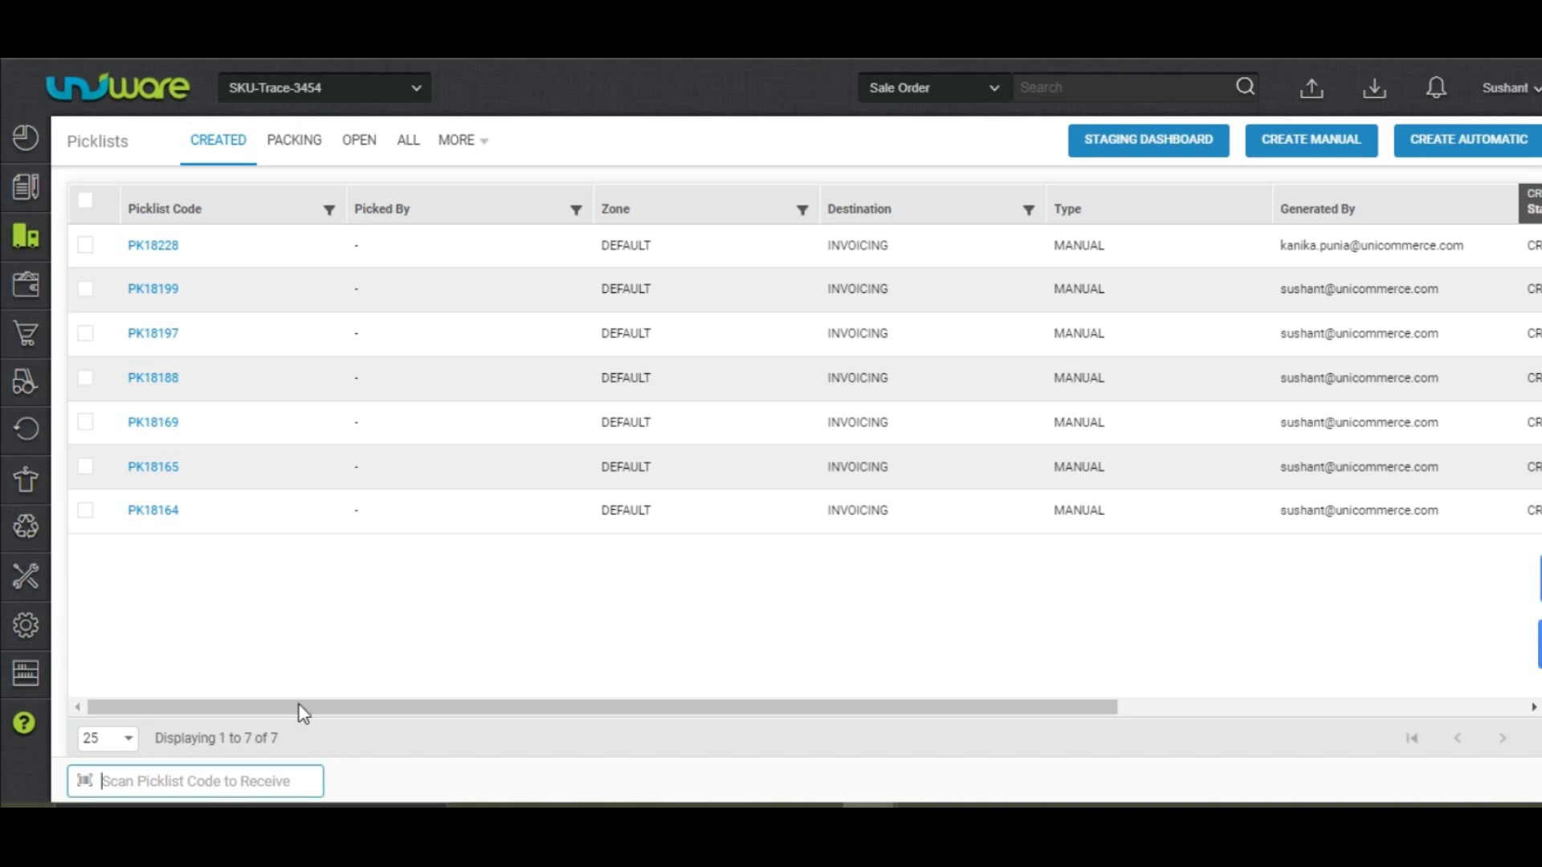
pyautogui.write('PK18199')
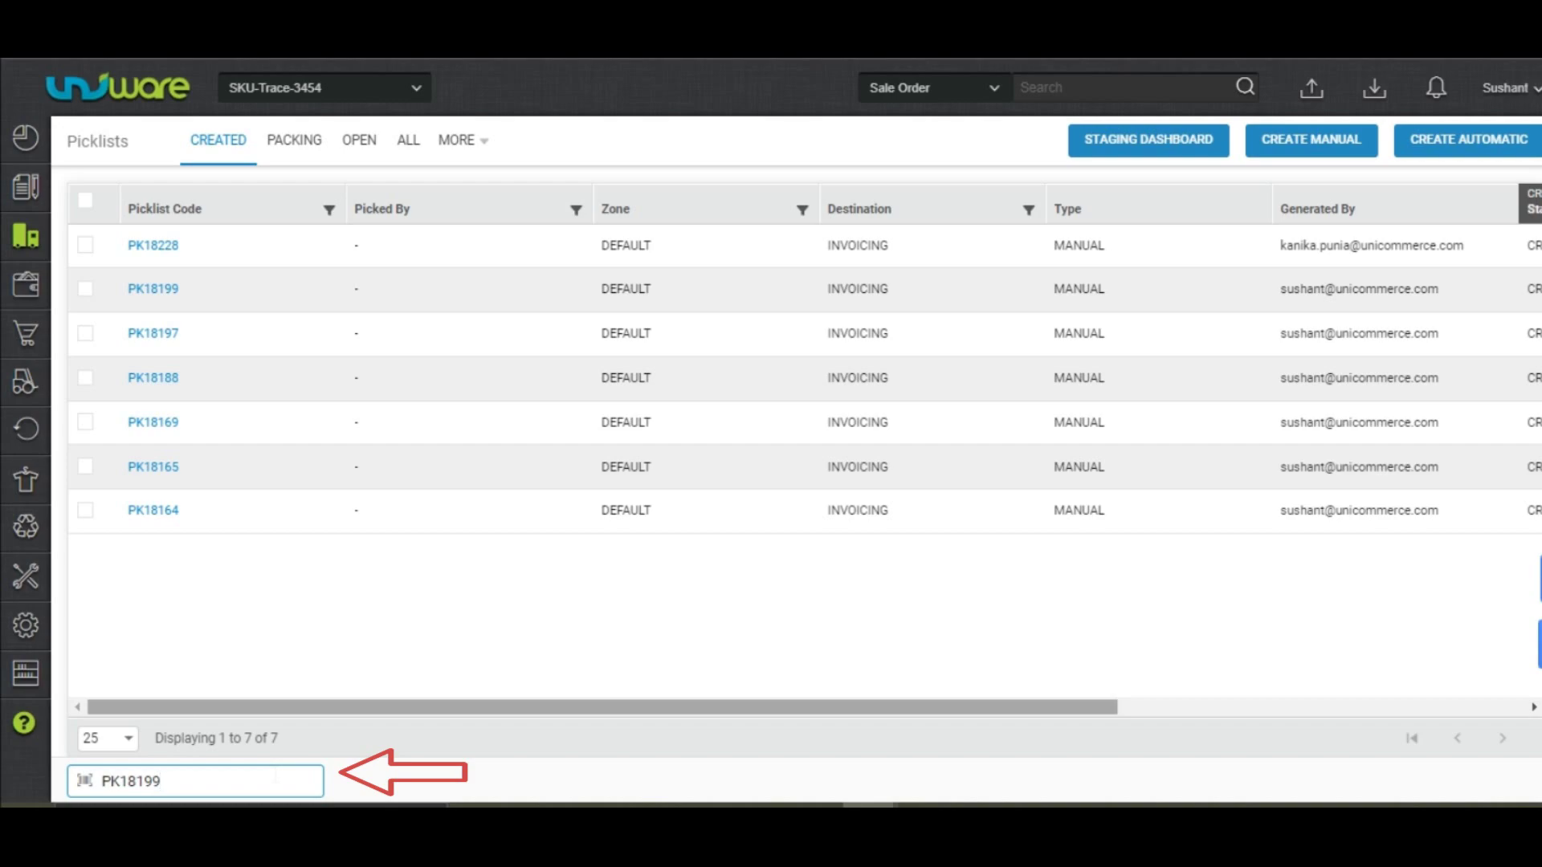
pyautogui.press('Return')
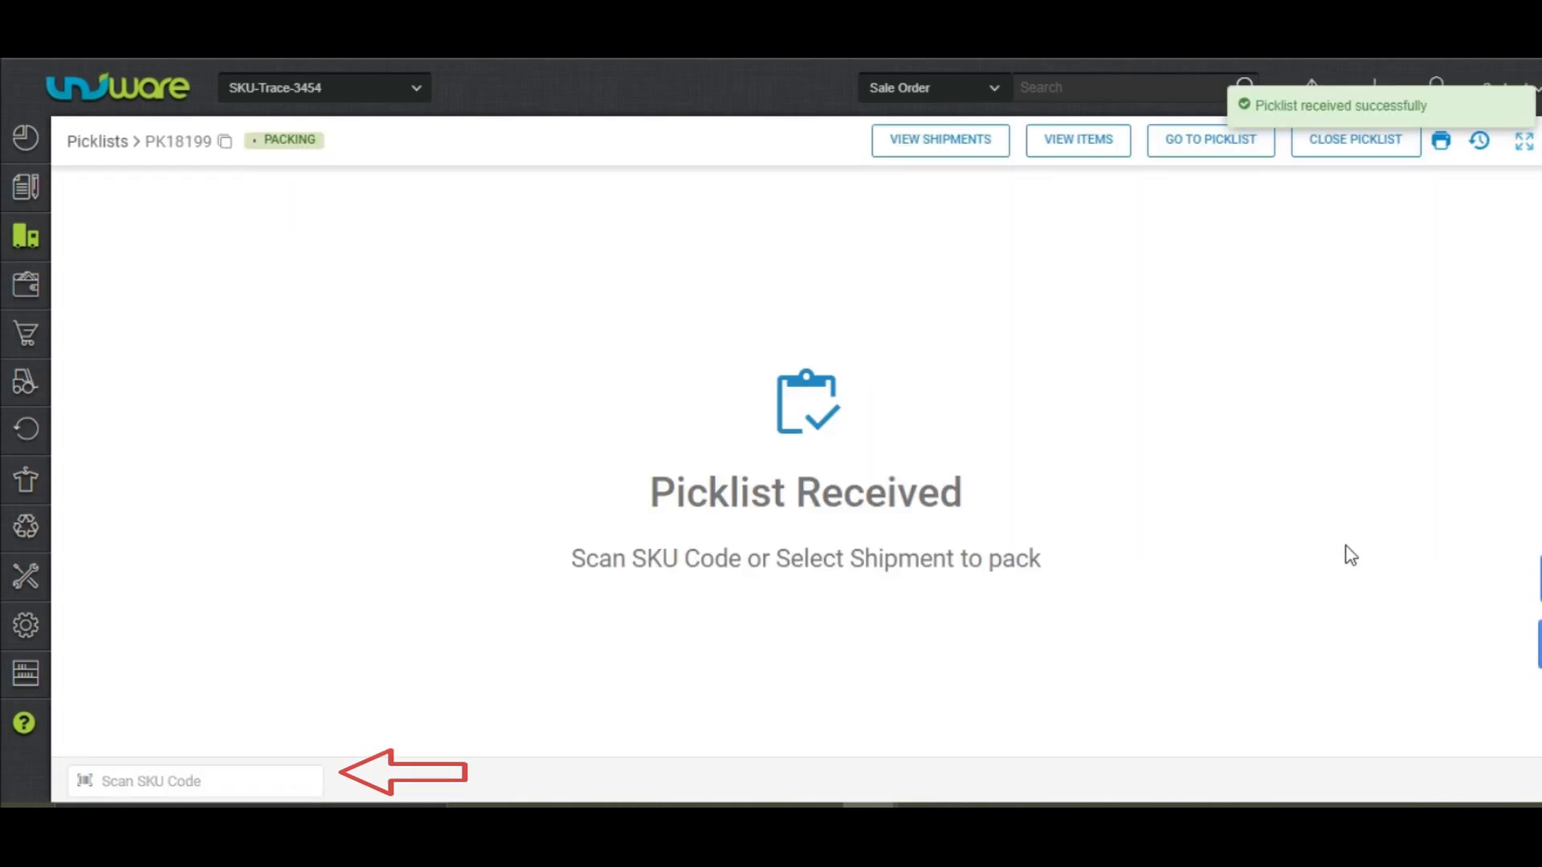
pyautogui.click(97, 141)
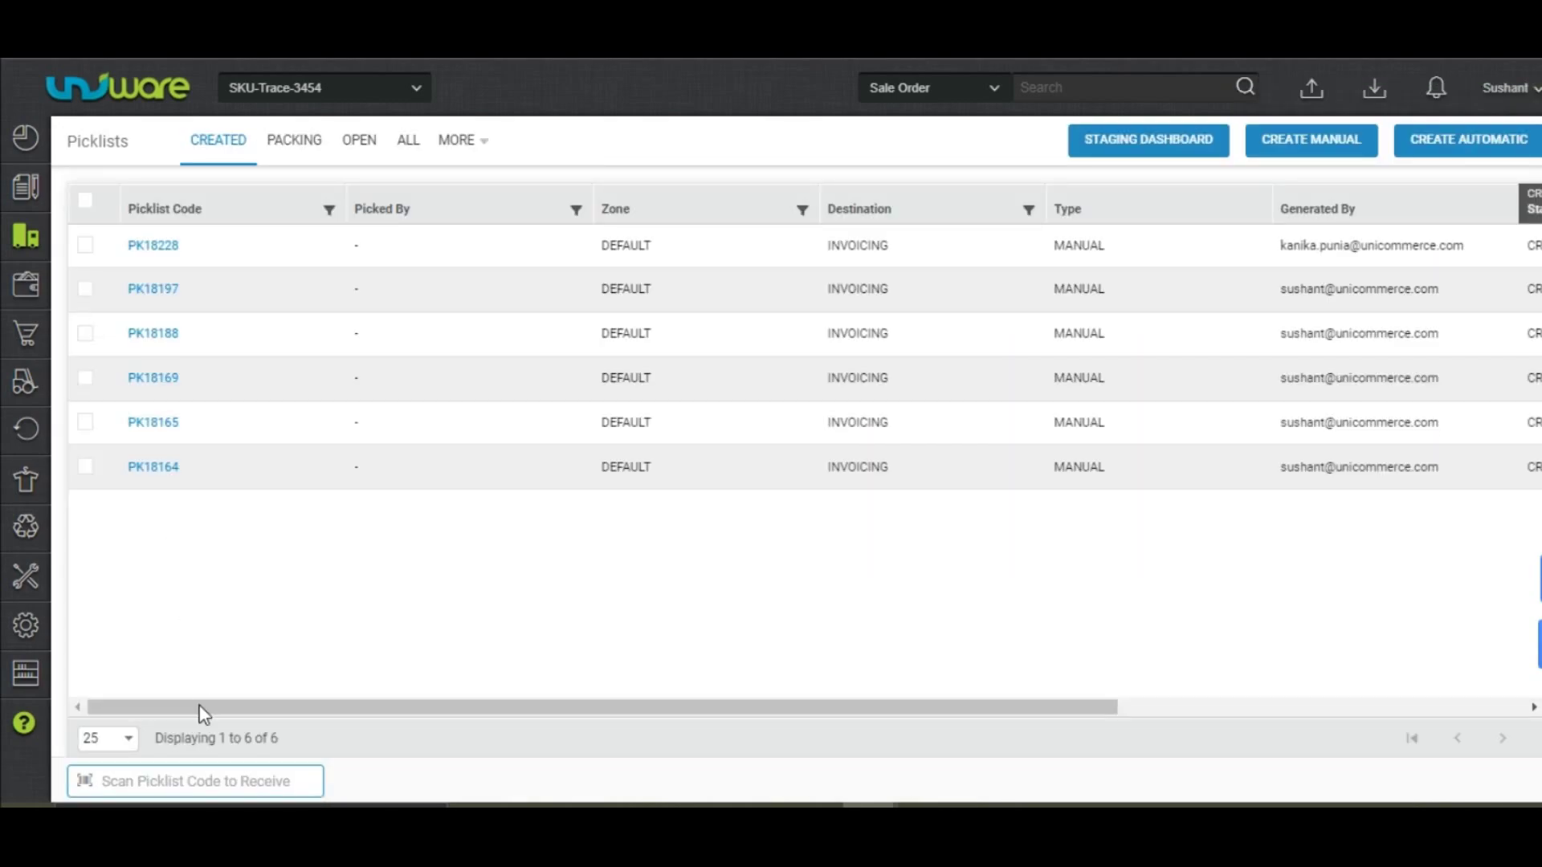
pyautogui.moveTo(193, 710); pyautogui.dragTo(597, 711)
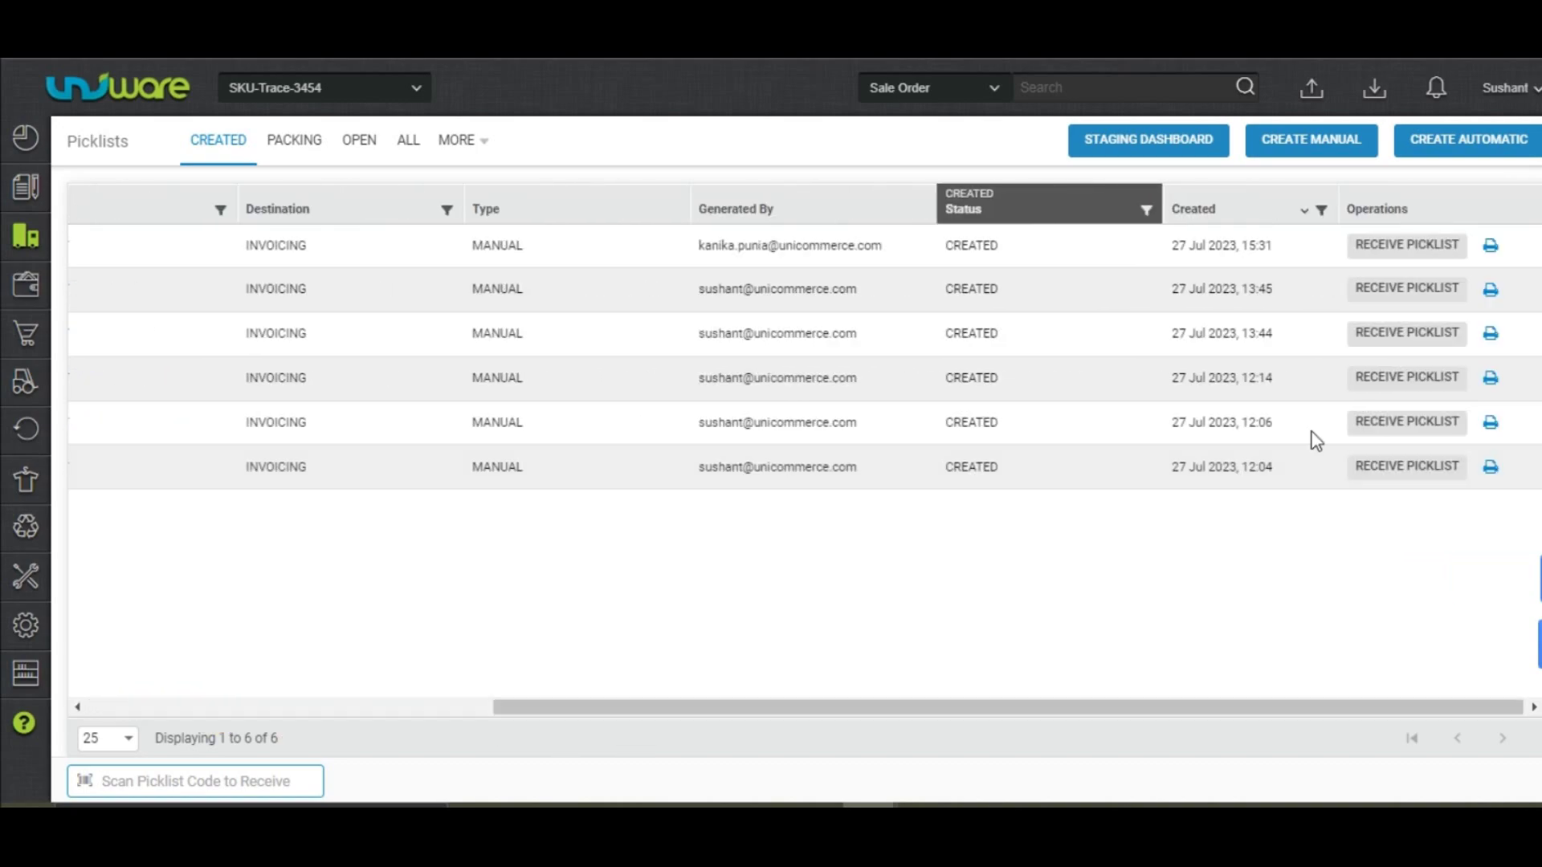
pyautogui.click(1407, 289)
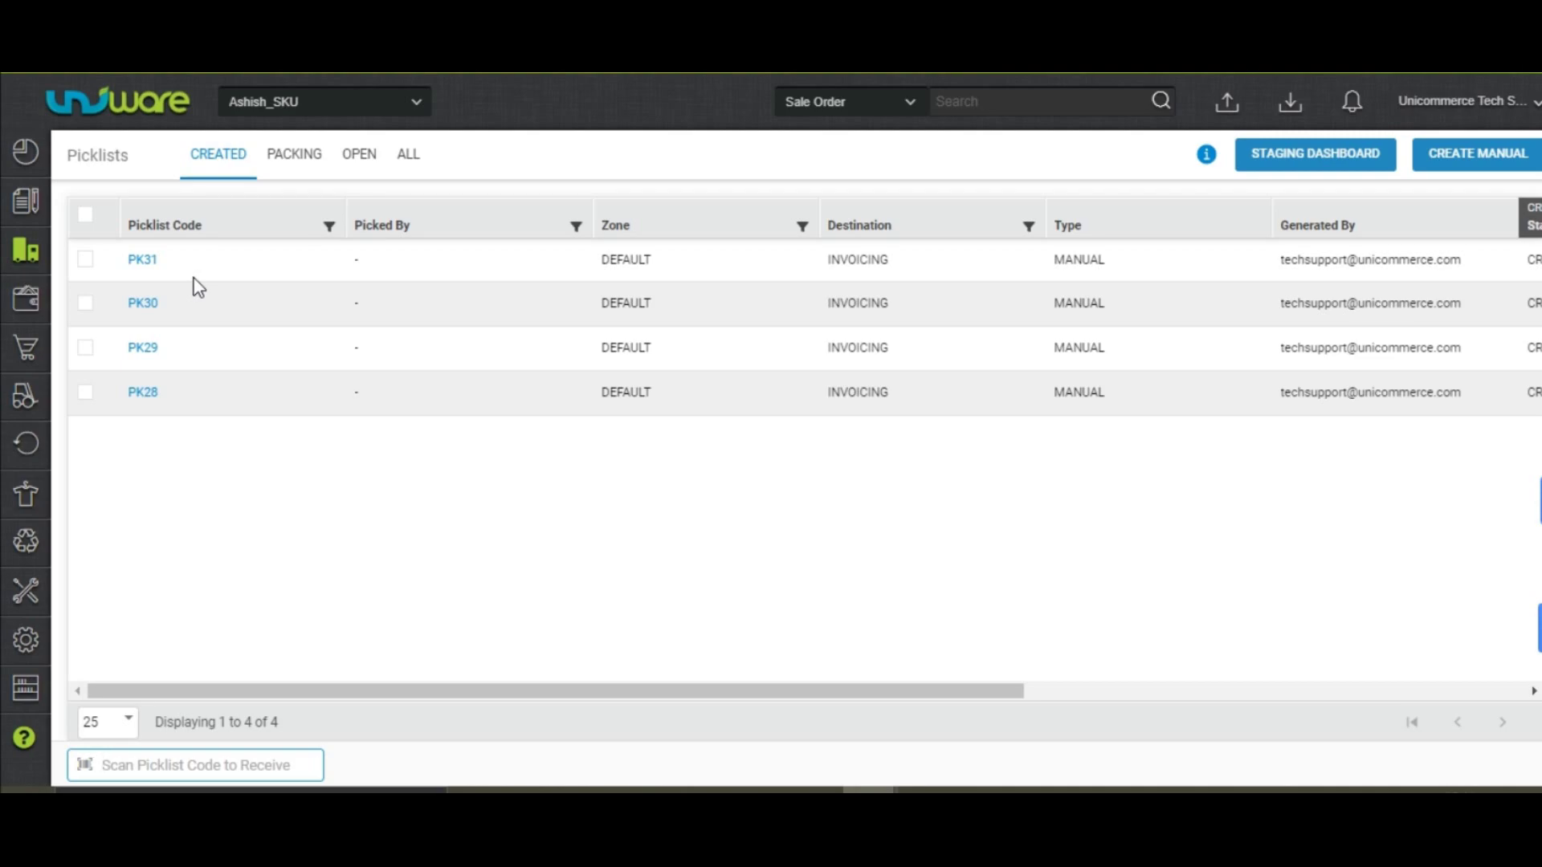
# Step: Receive picklist PK31, then review its Test37 shipment and two pending Headphones
pyautogui.click(144, 261)
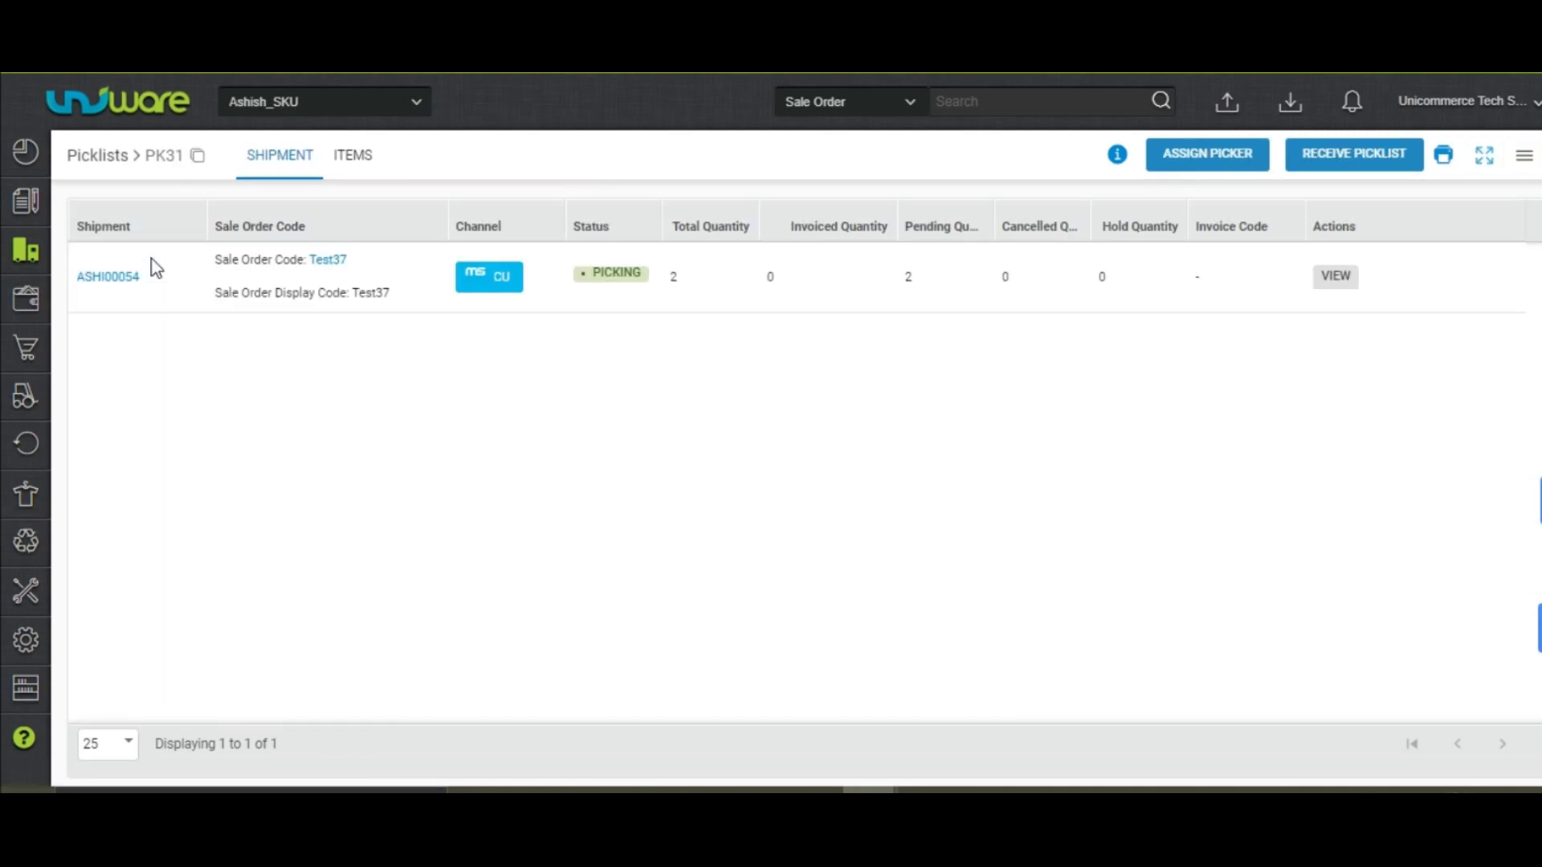
pyautogui.click(1398, 164)
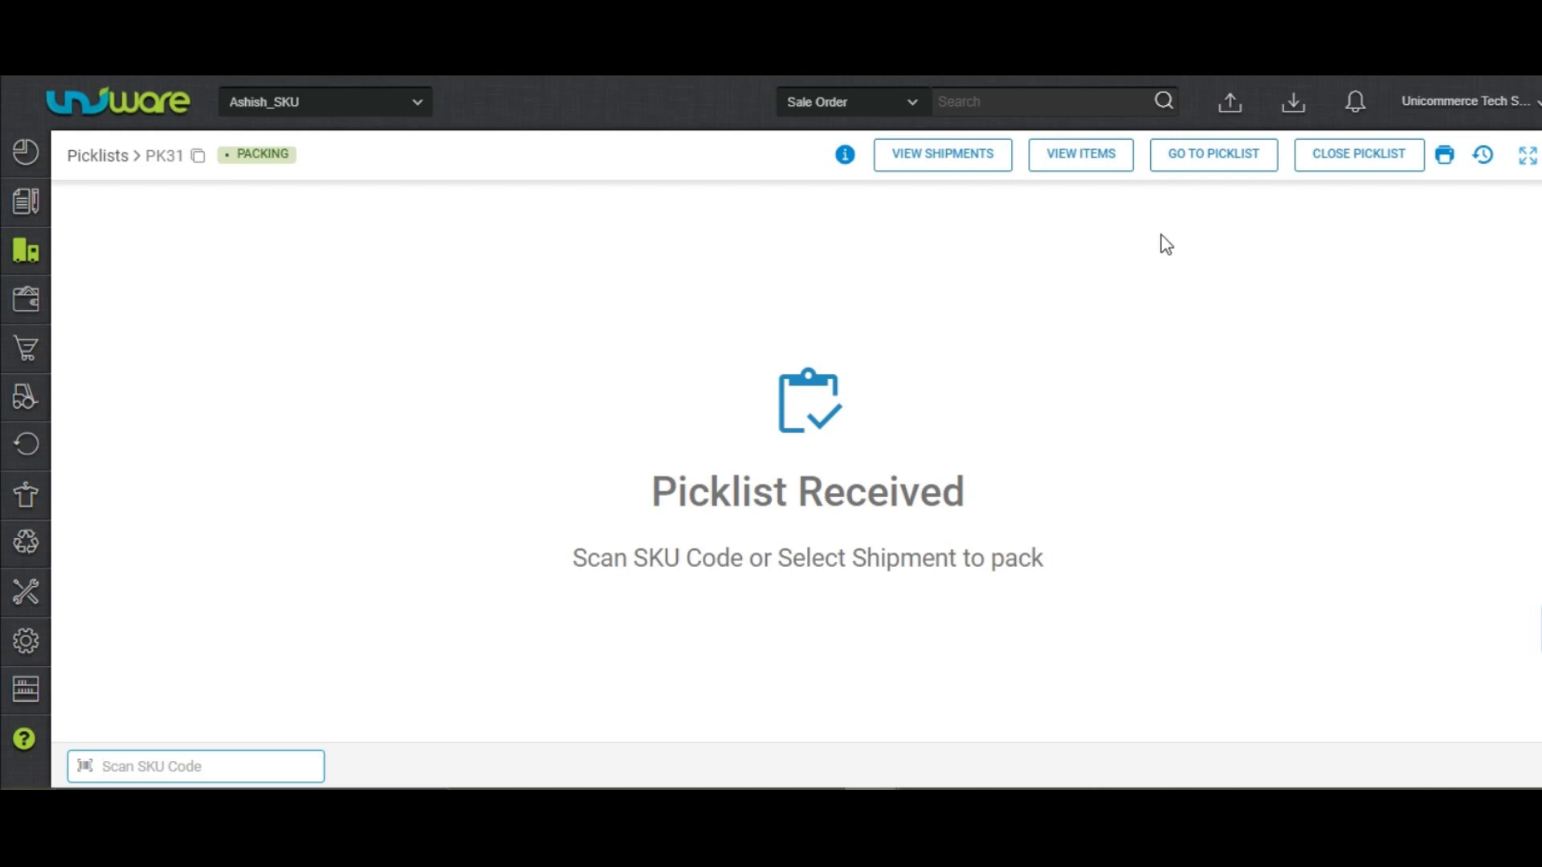
pyautogui.click(956, 169)
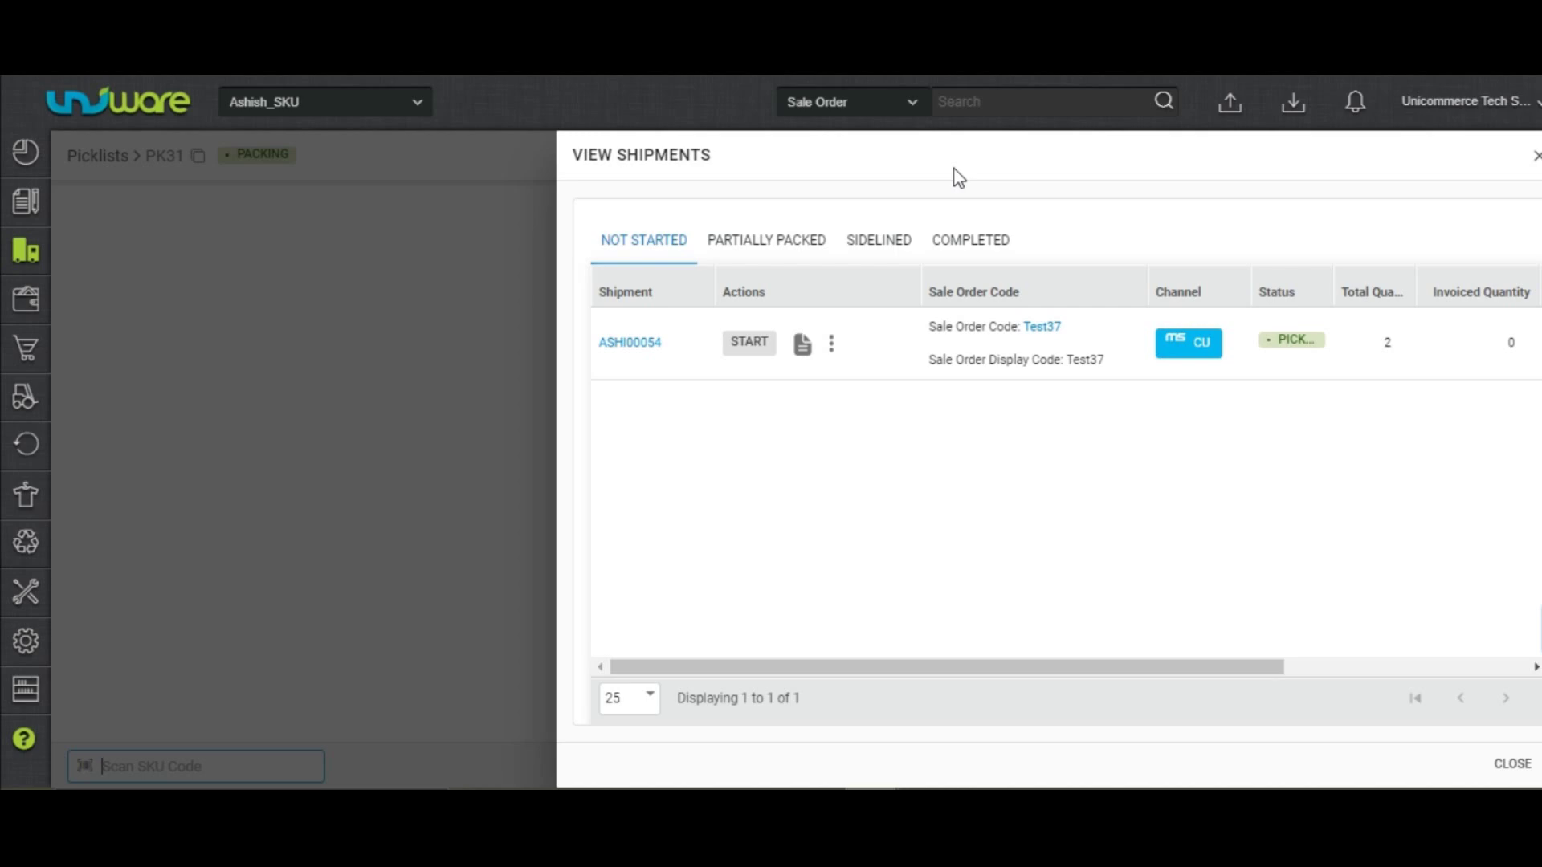
pyautogui.click(1535, 156)
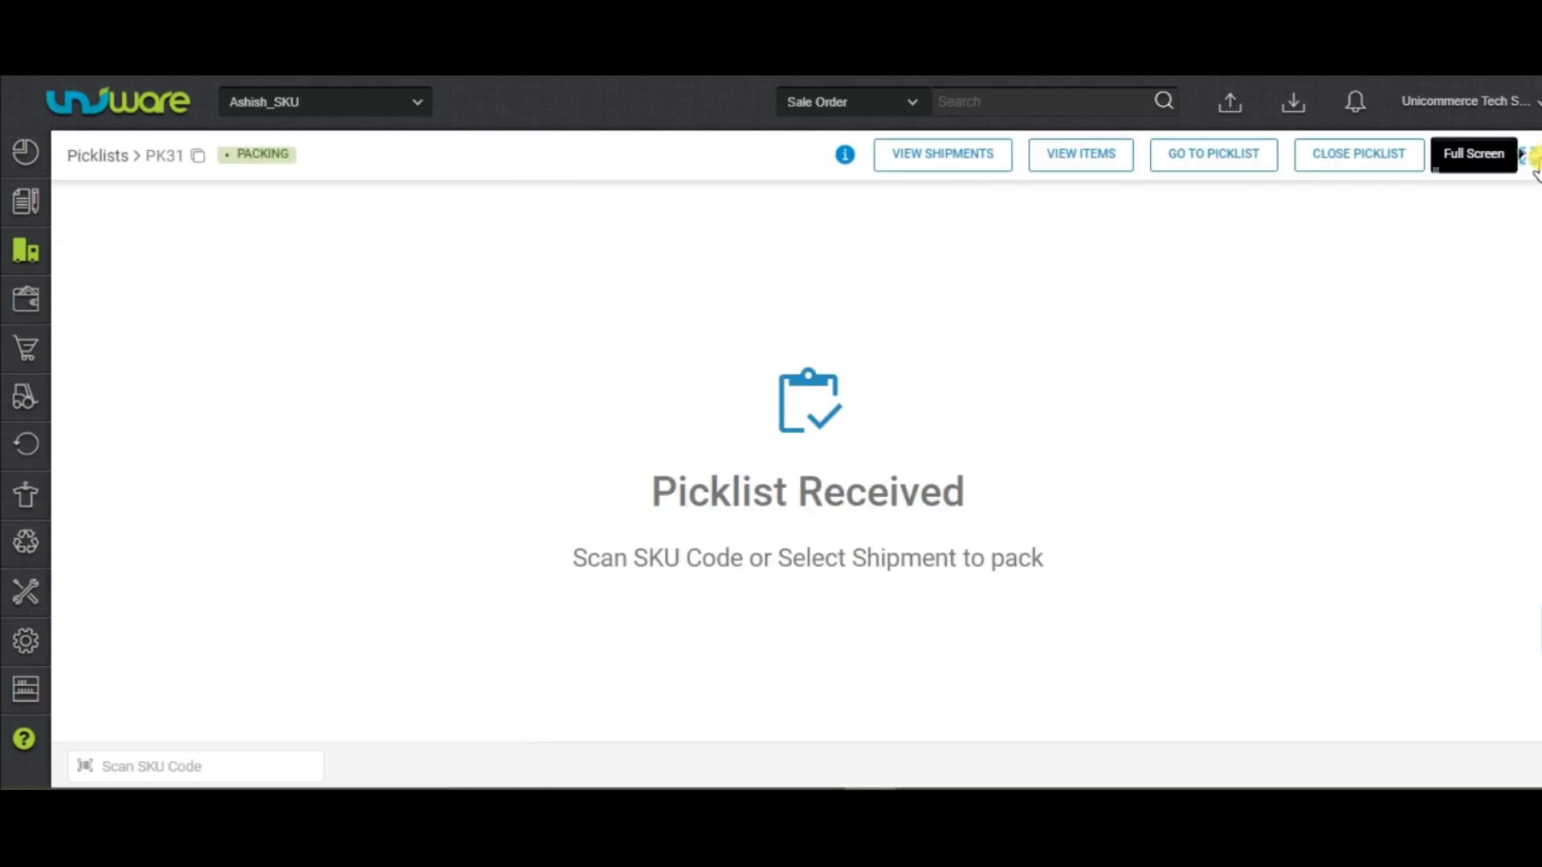
pyautogui.click(1098, 178)
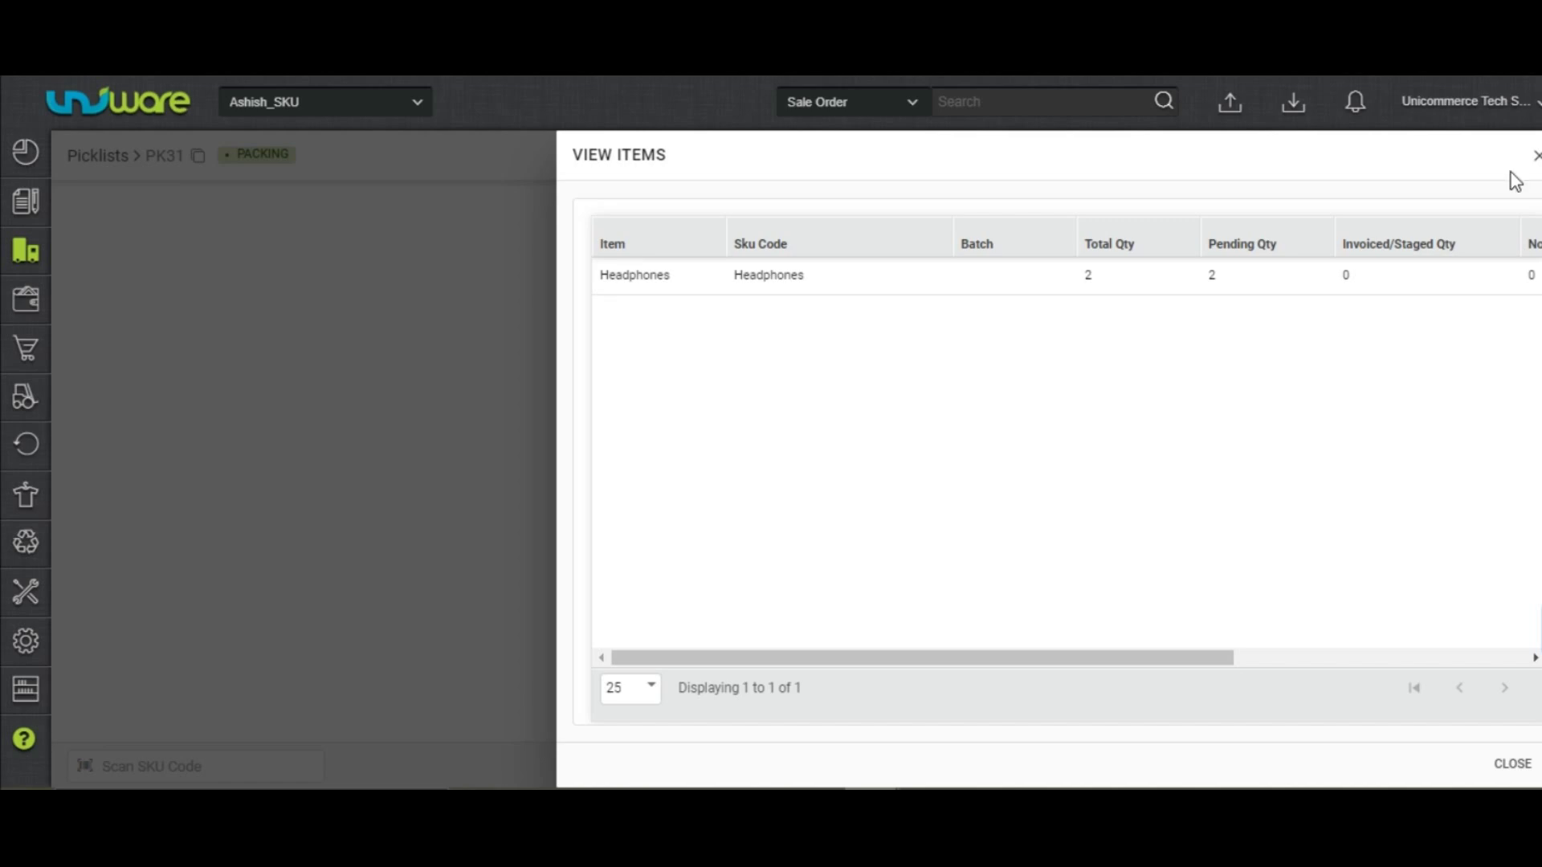
pyautogui.click(1536, 156)
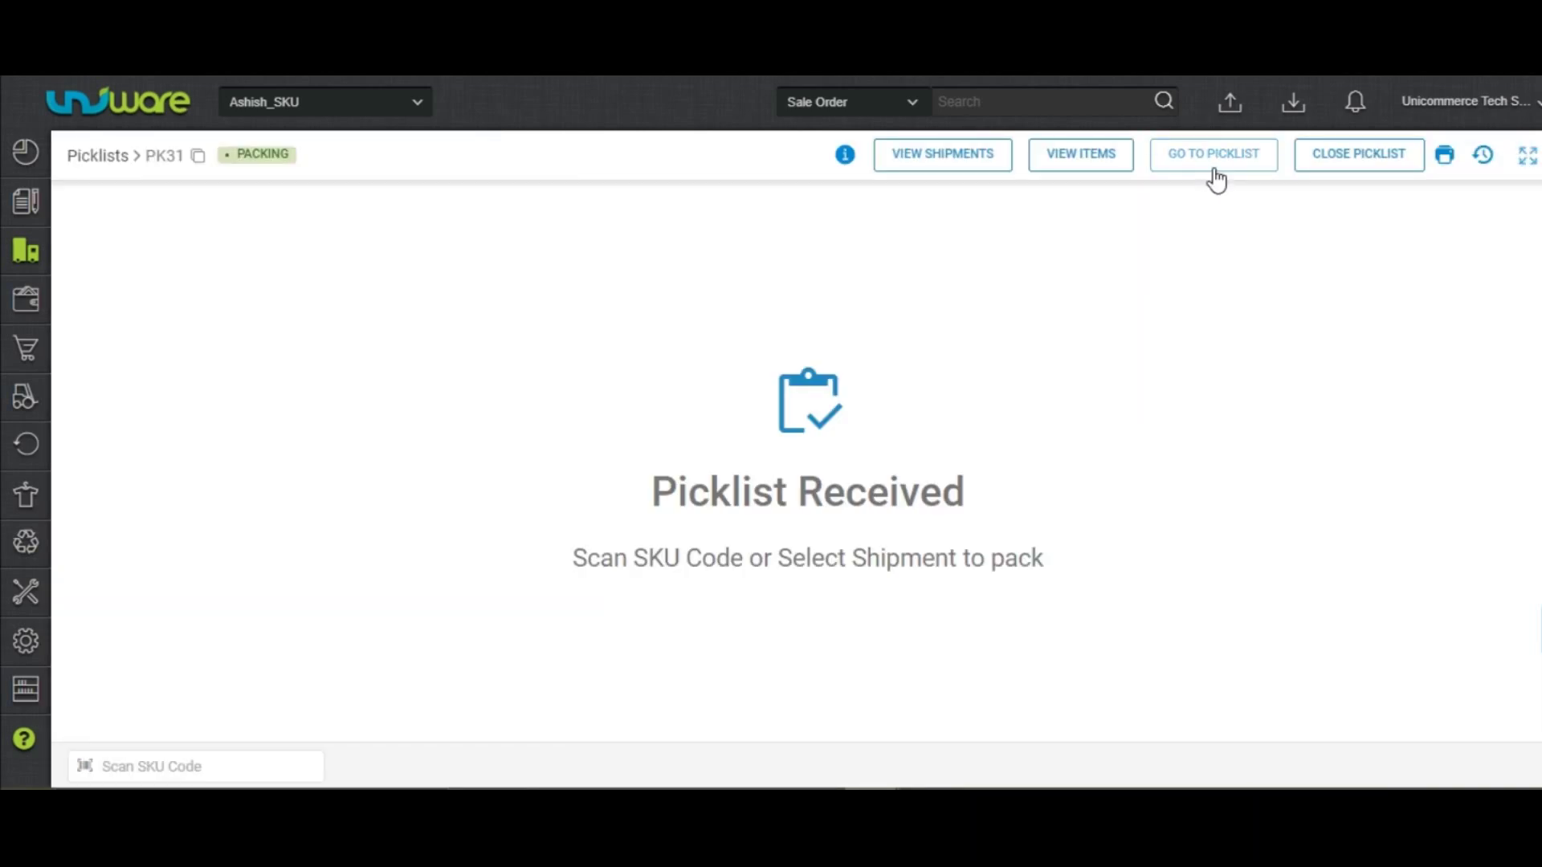
pyautogui.click(1216, 178)
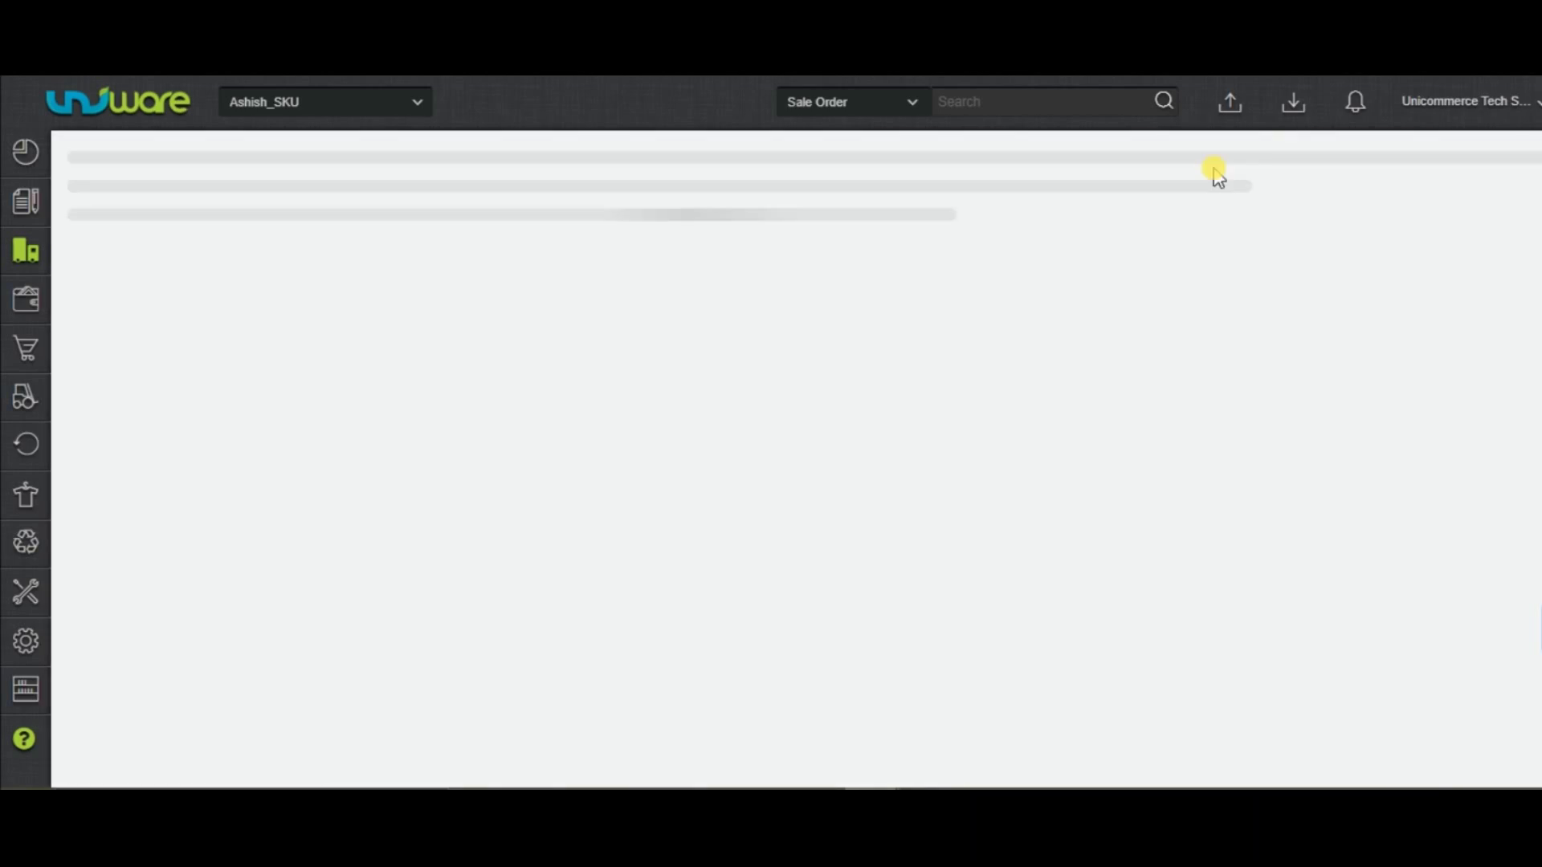
pyautogui.click(1340, 157)
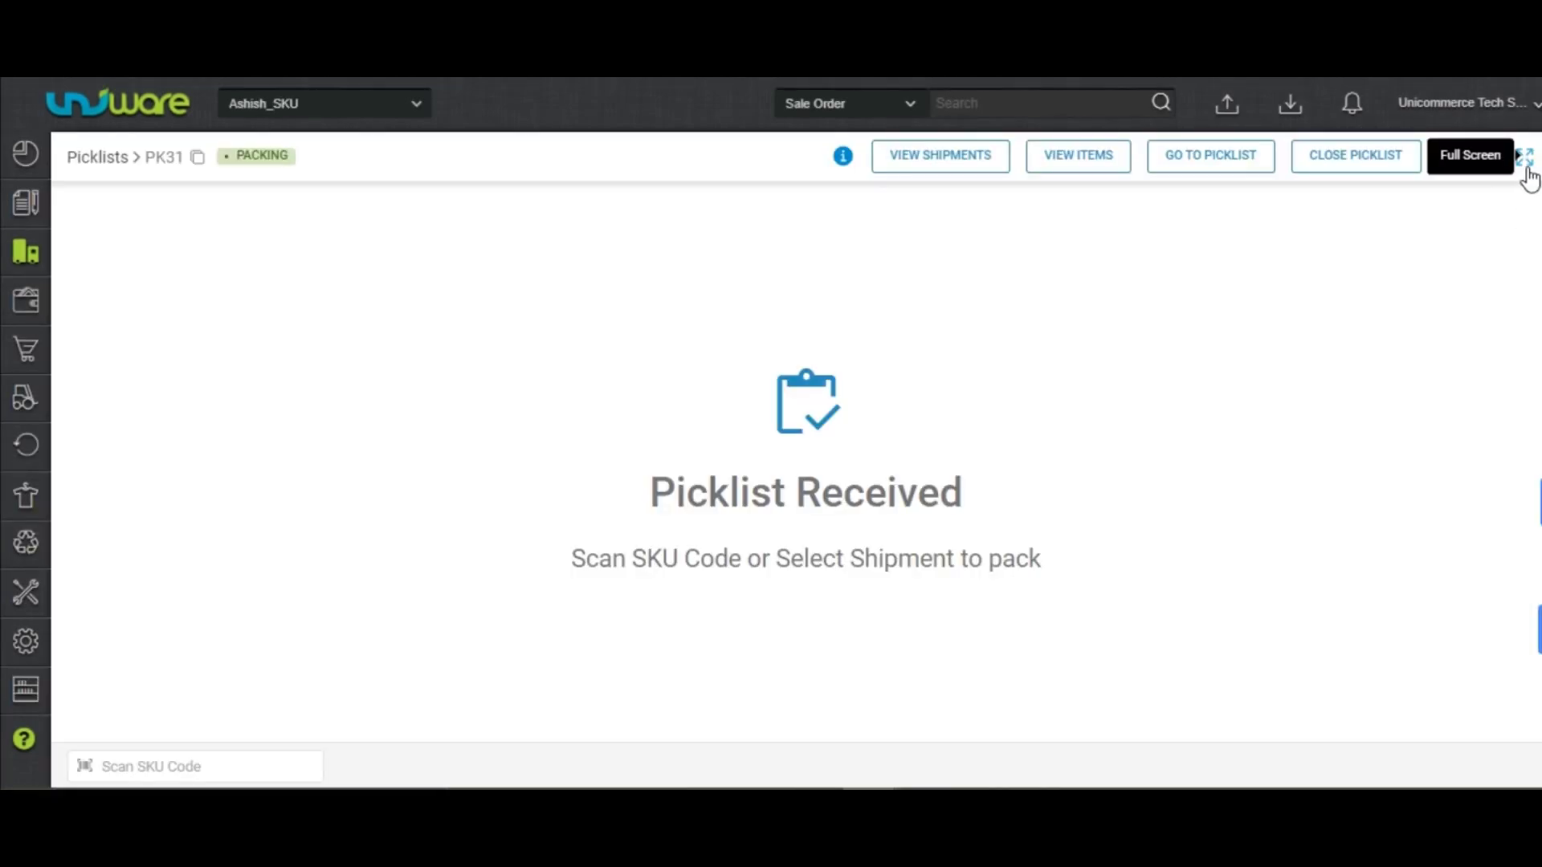
pyautogui.click(1524, 160)
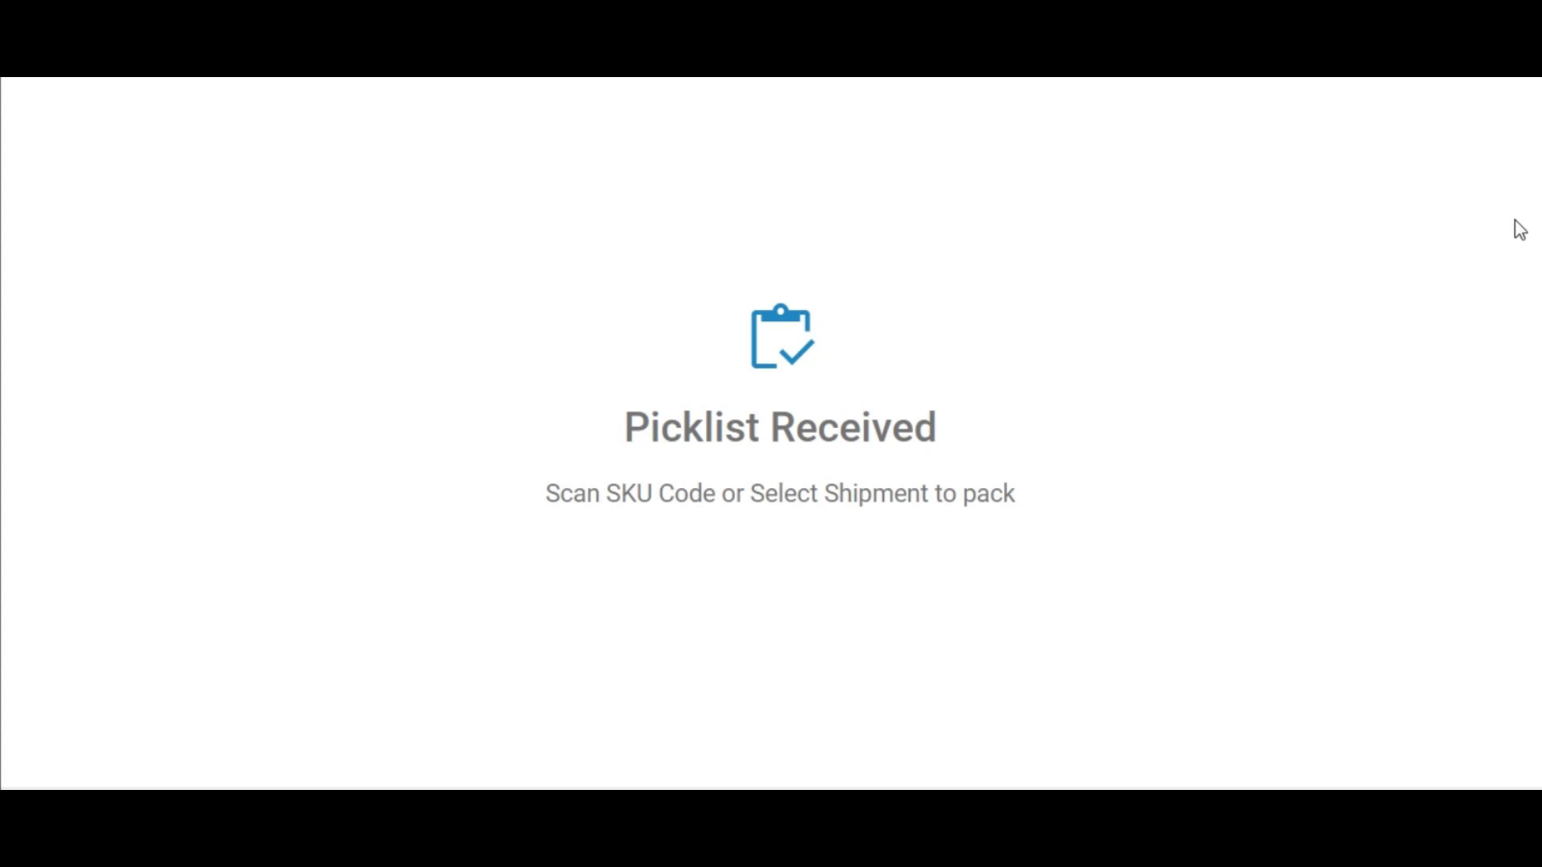
pyautogui.press('Escape')
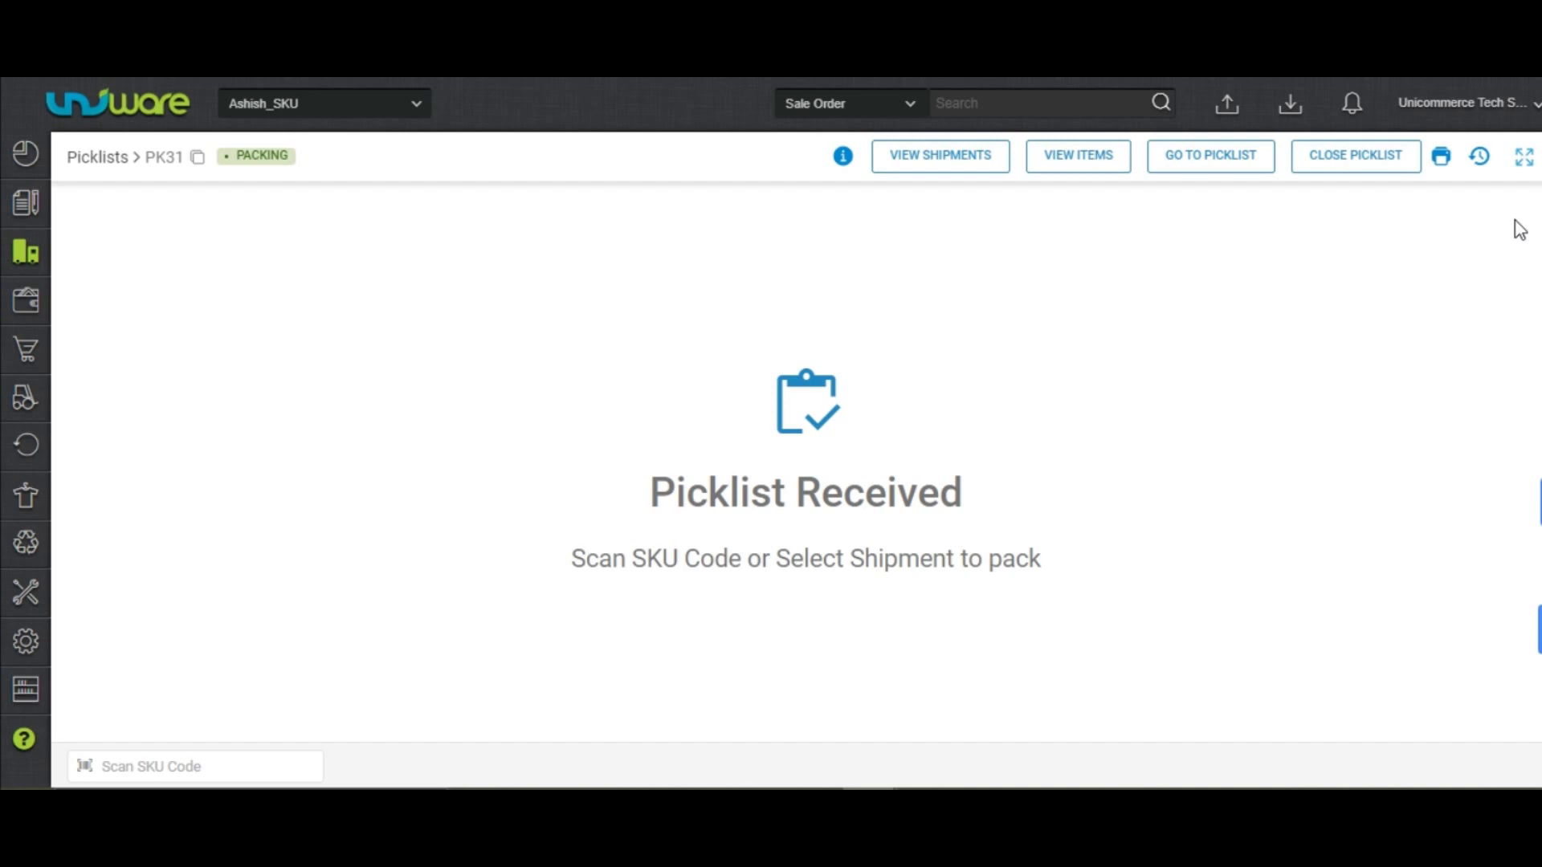
pyautogui.click(986, 160)
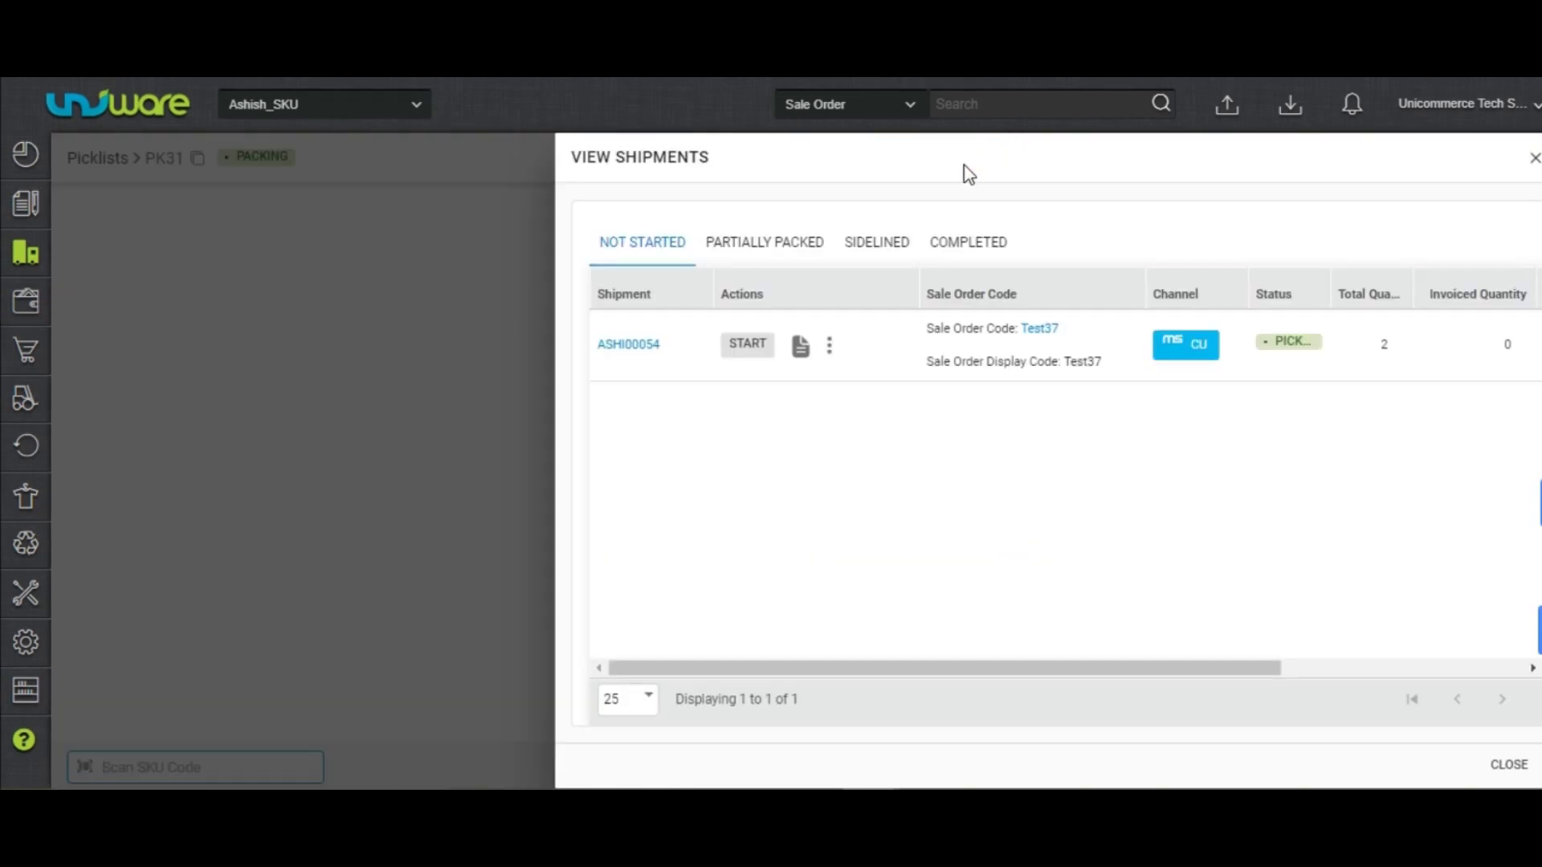
pyautogui.click(747, 345)
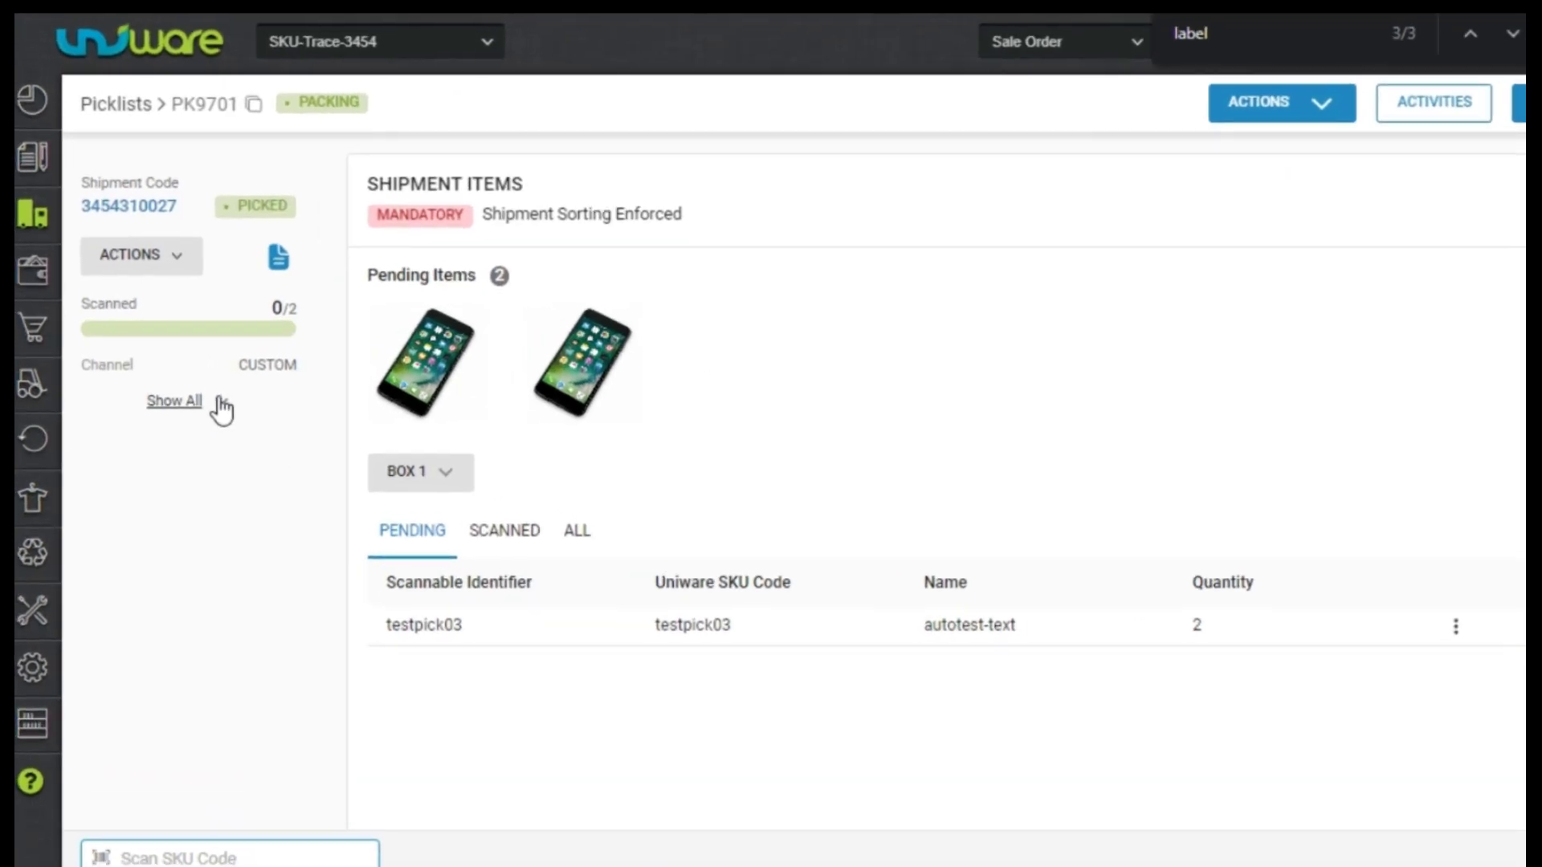
pyautogui.click(187, 393)
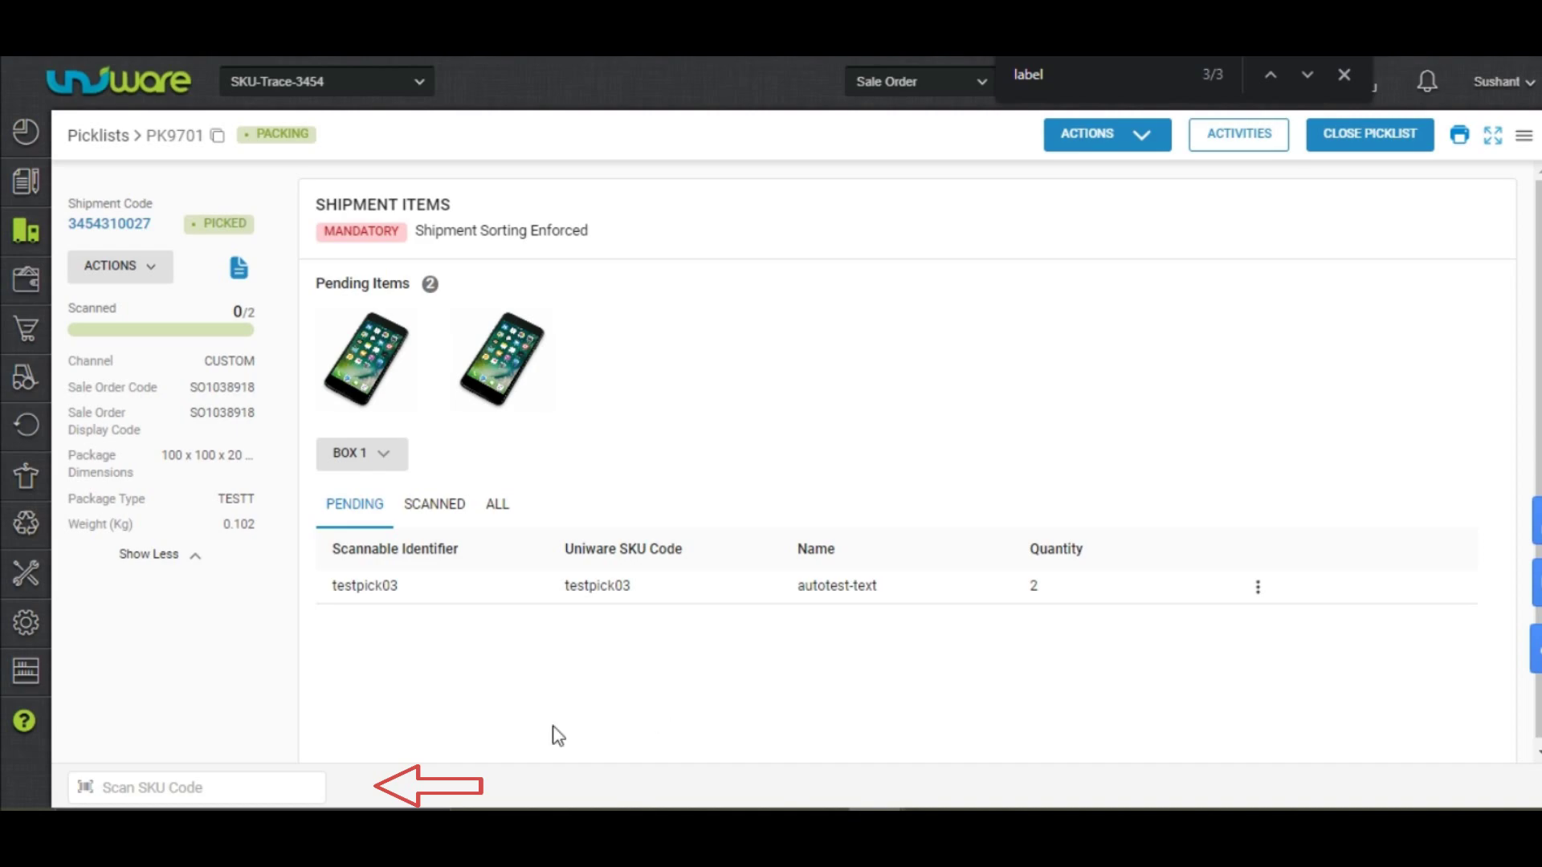
pyautogui.click(193, 789)
pyautogui.write('testpick03')
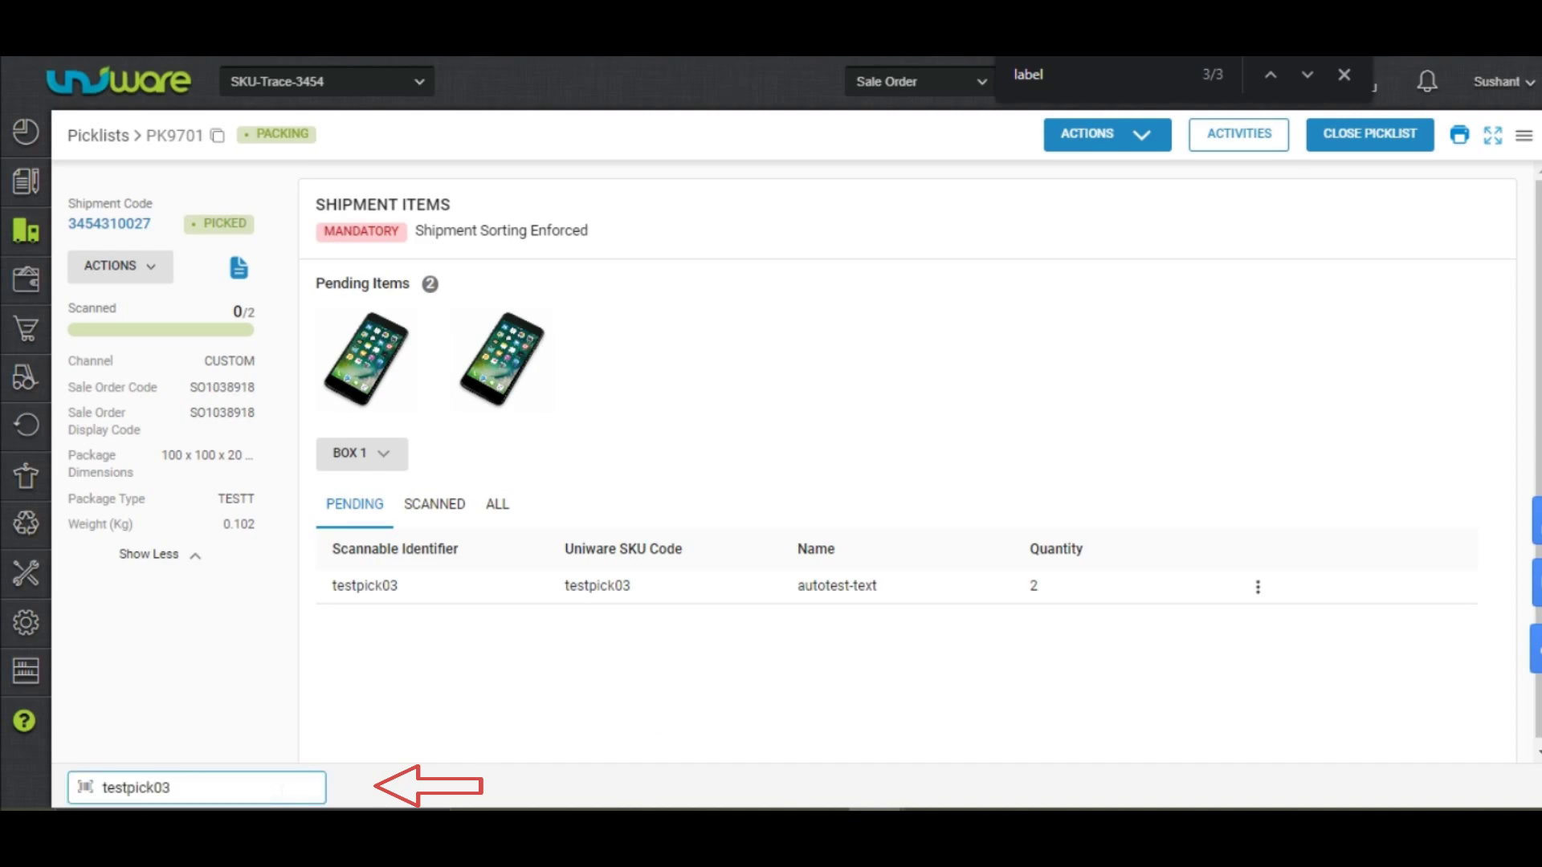
pyautogui.press('Return')
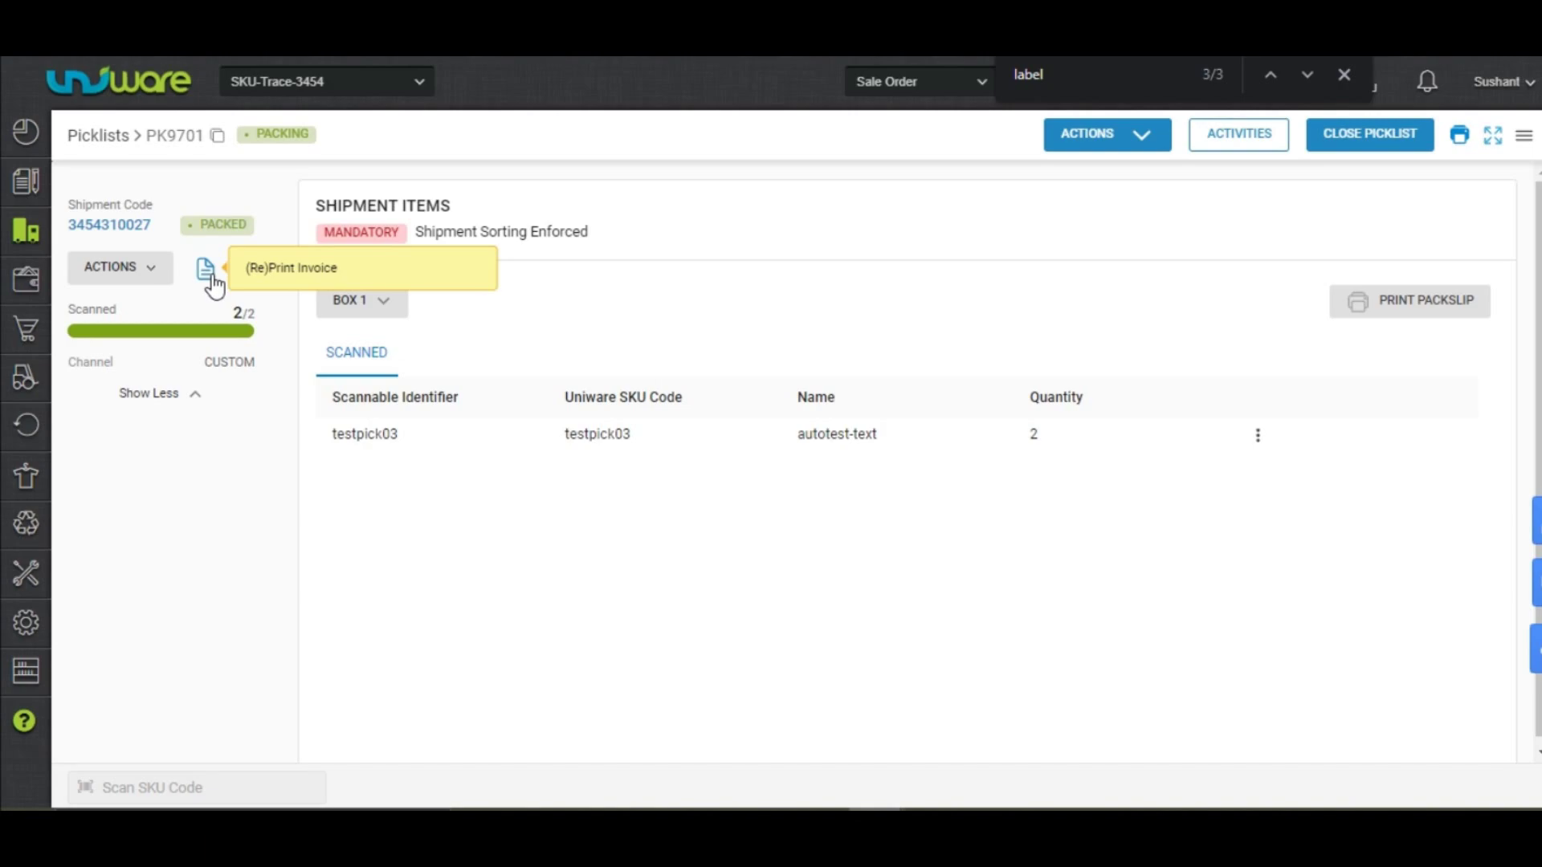
pyautogui.click(206, 270)
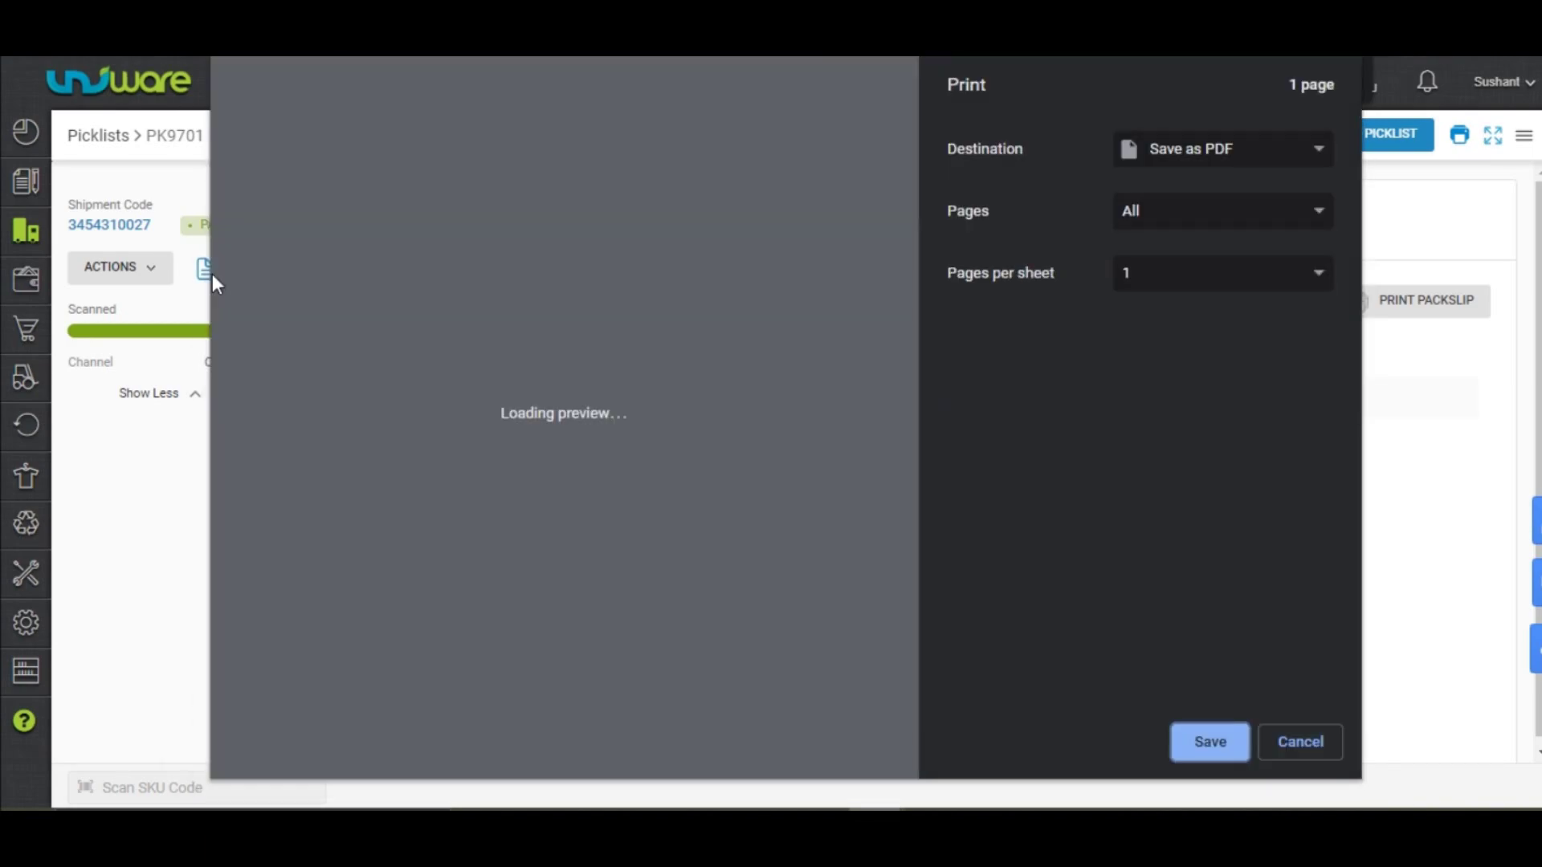
pyautogui.press('Escape')
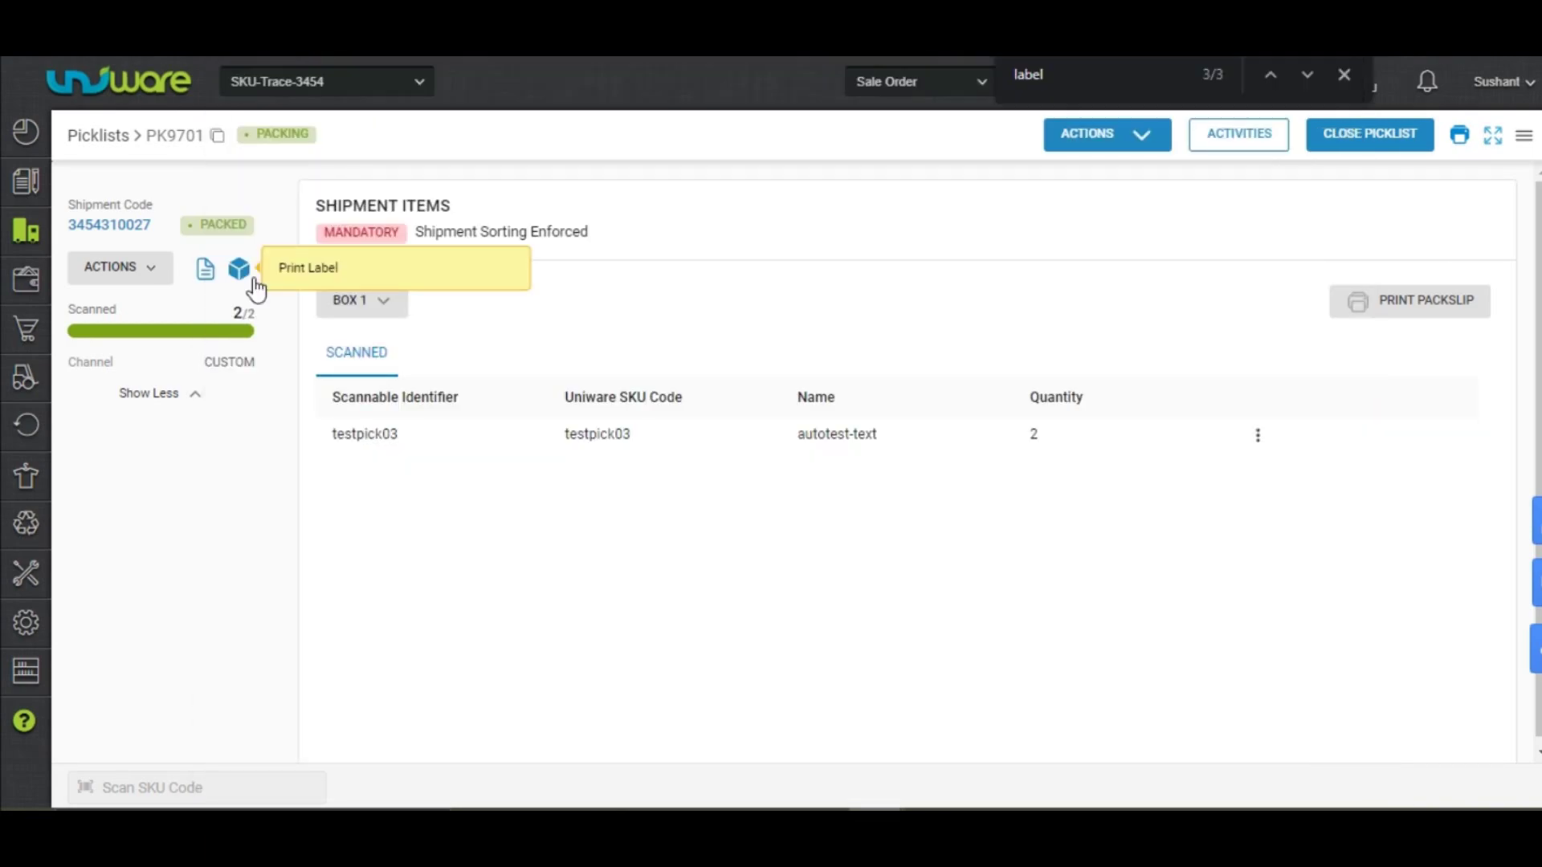
pyautogui.click(241, 277)
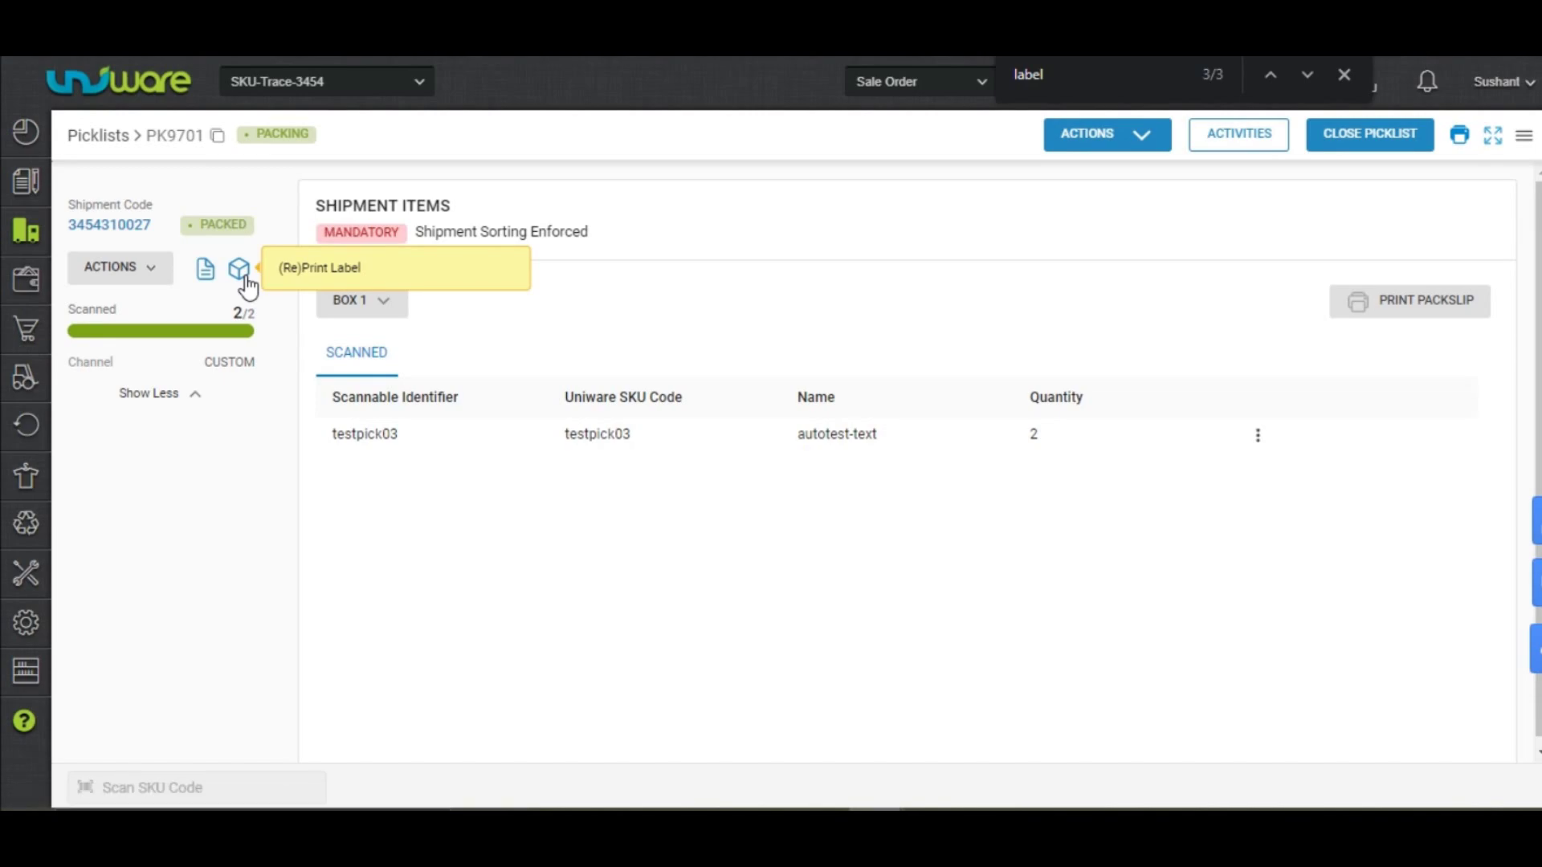